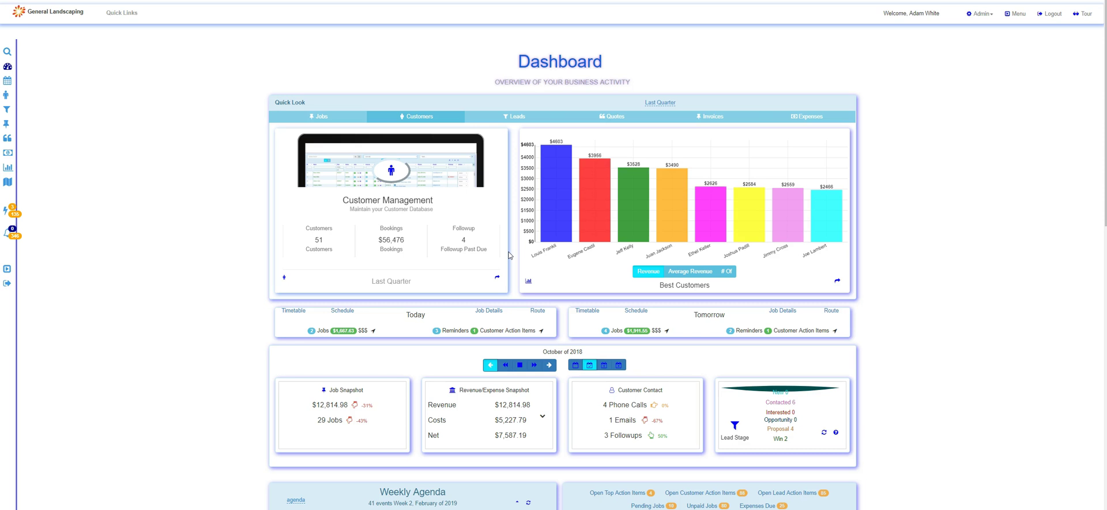
mouse_move(637, 178)
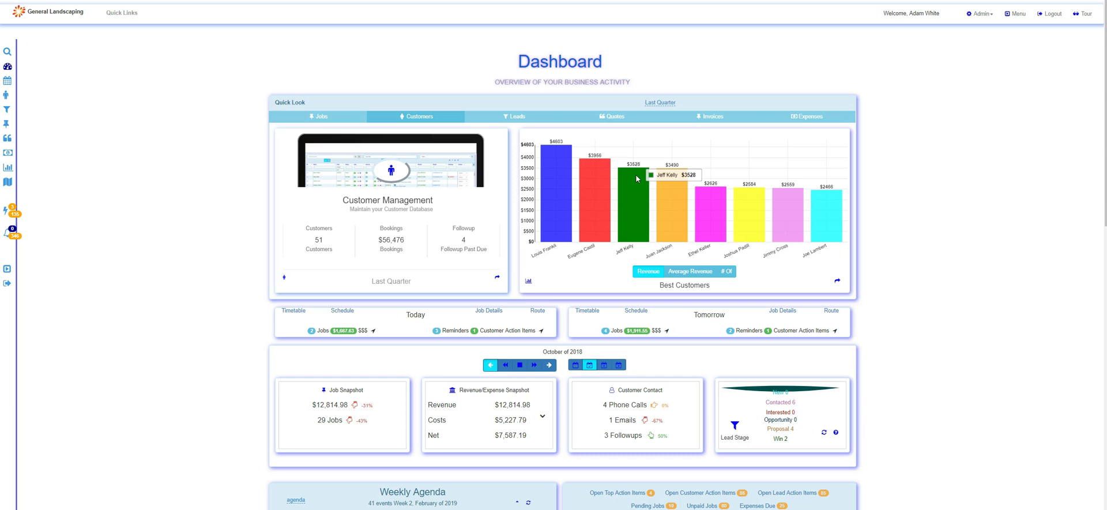
click(642, 180)
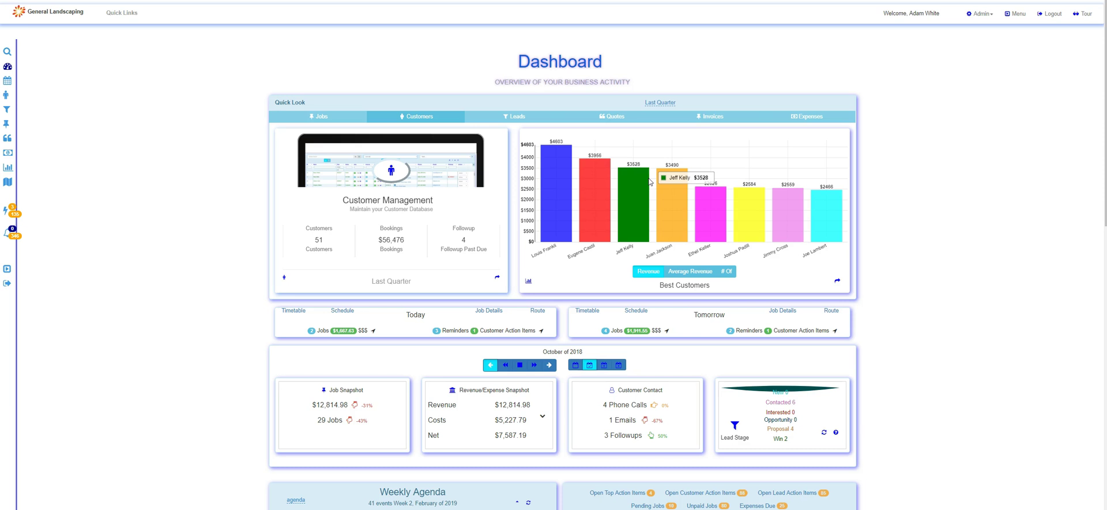
Step: Open the Jobs table and switch from the invoice status columns back to the regular job columns
click(7, 124)
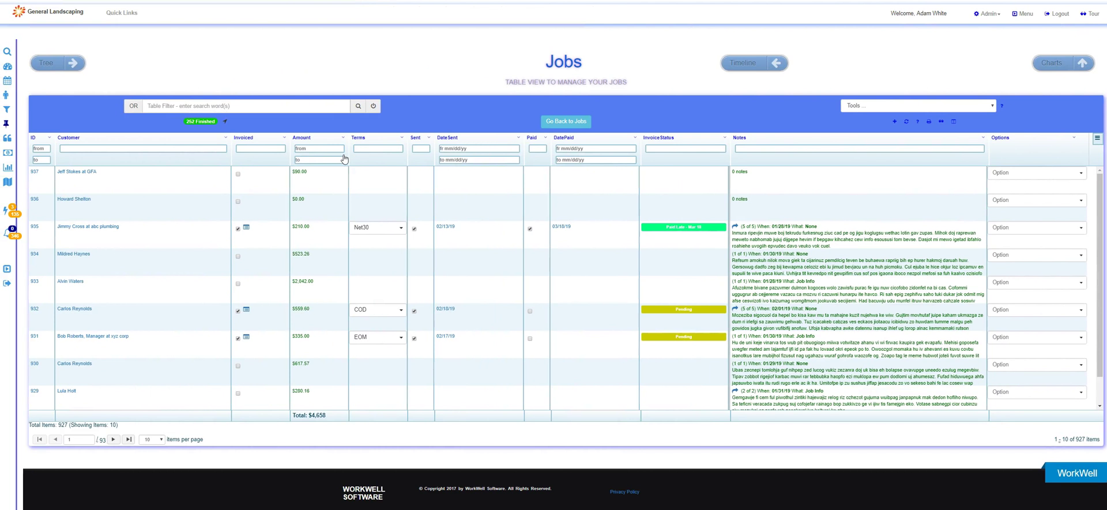
click(581, 122)
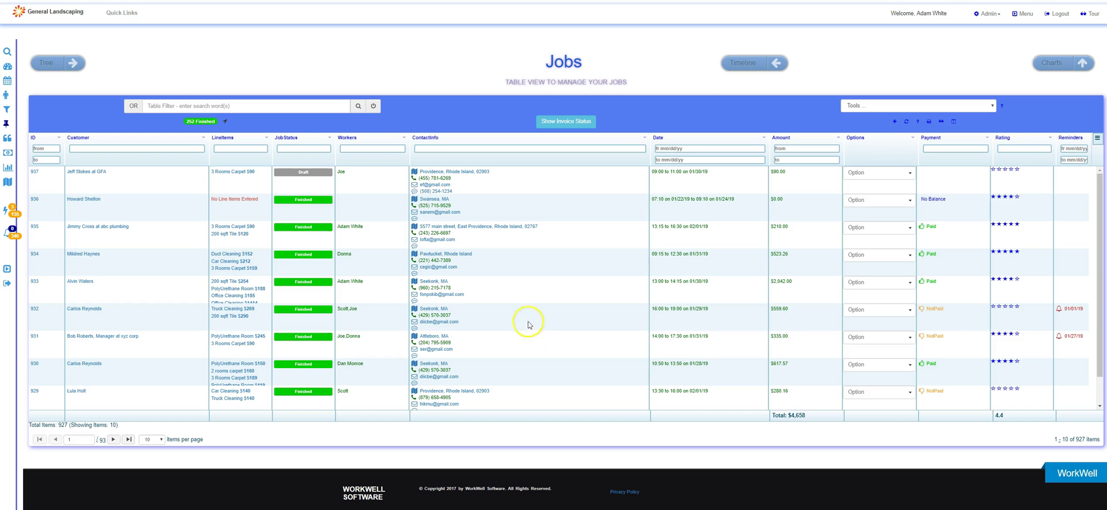
click(423, 148)
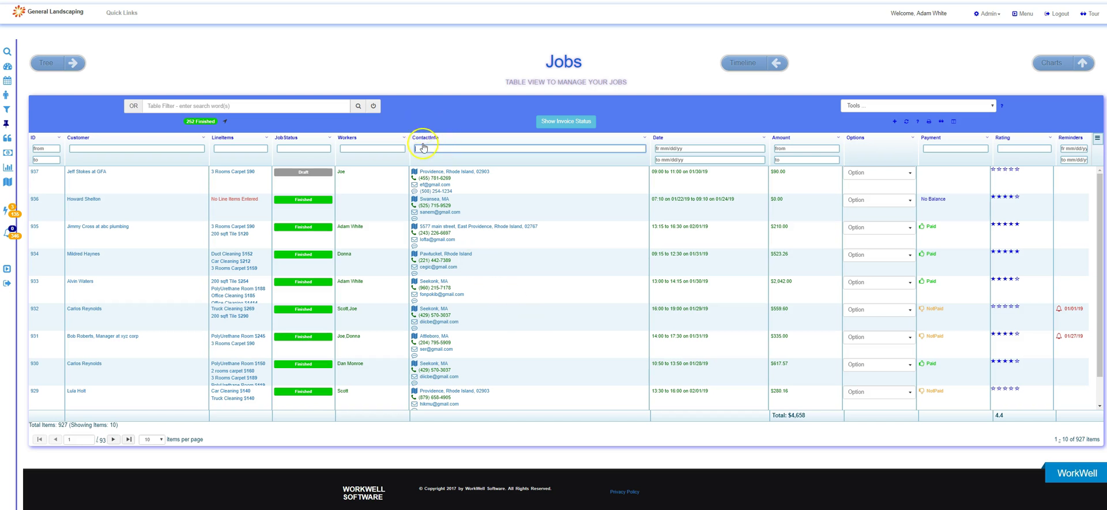
click(415, 239)
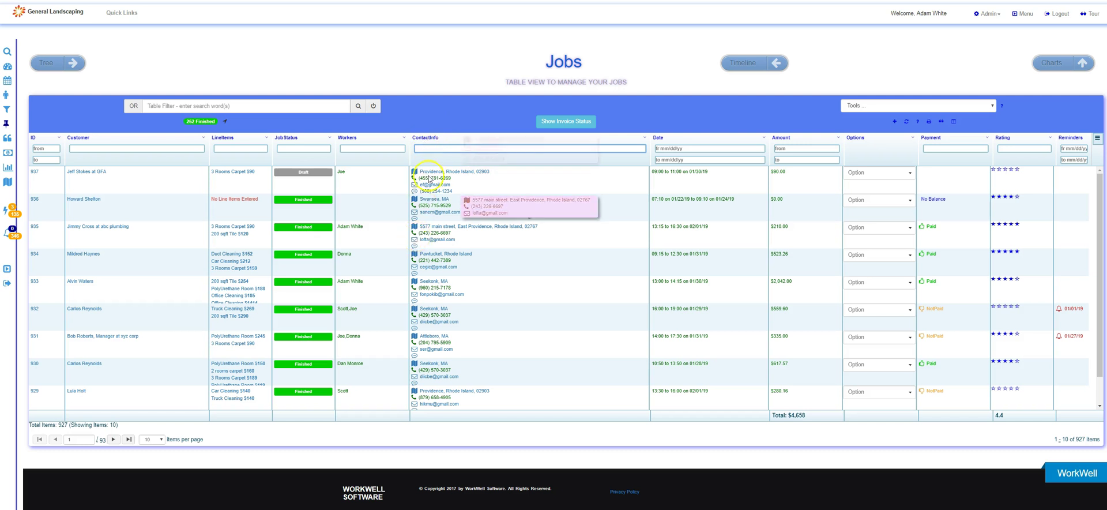
Step: Filter the jobs by a worker's first name, clear that filter, and filter by the start of a customer's first name instead
click(344, 149)
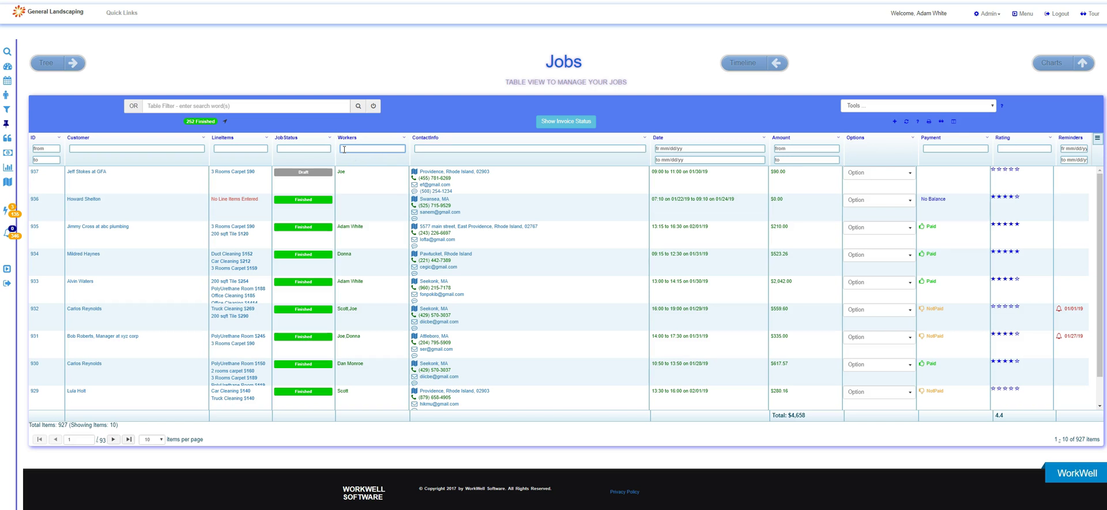
text(scott)
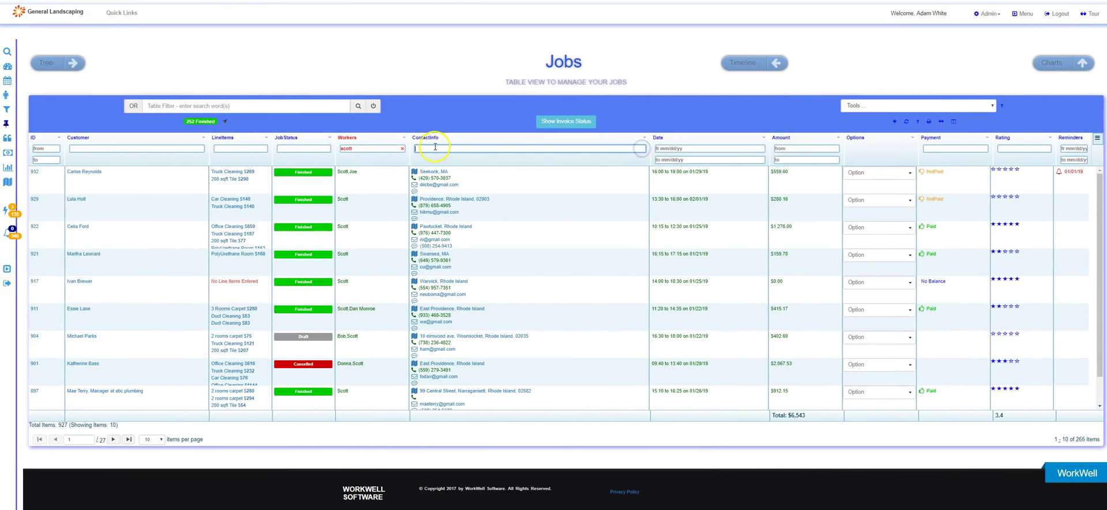
click(403, 148)
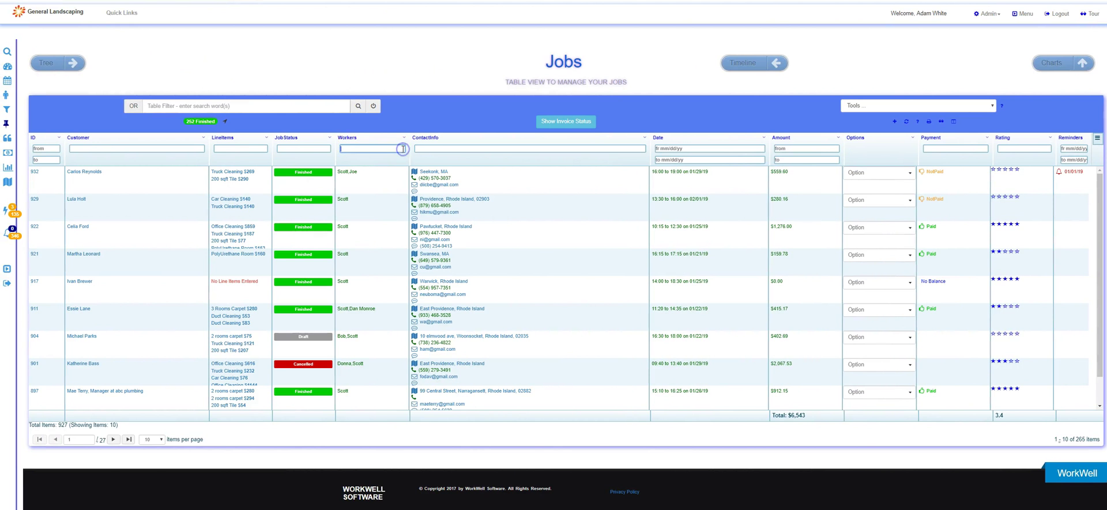
click(153, 149)
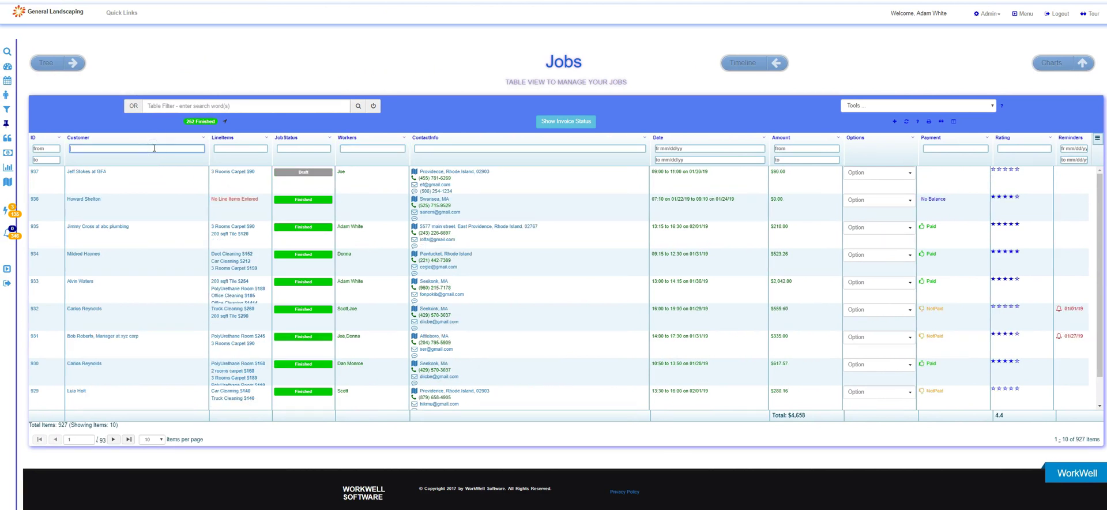
text(jimm)
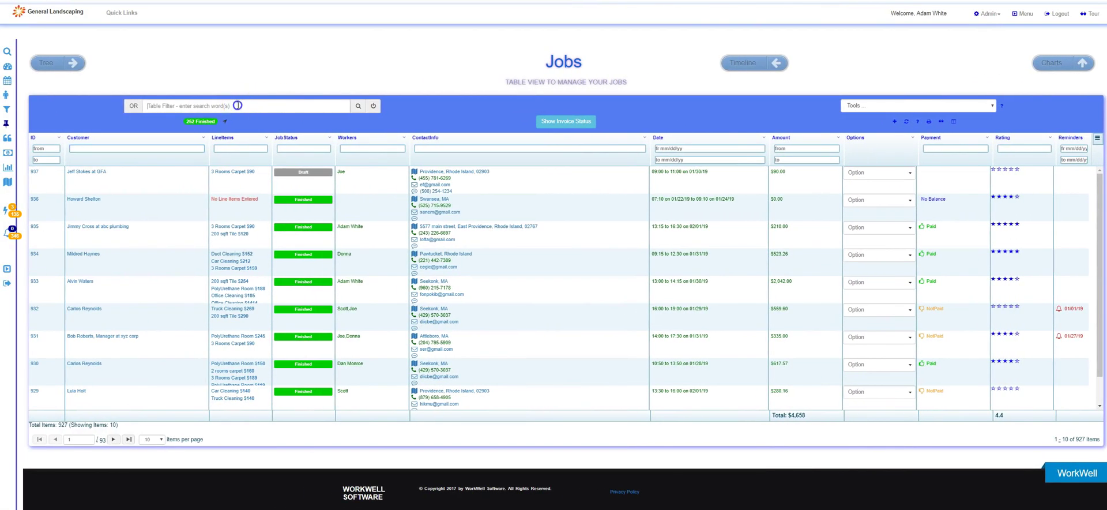
Step: Filter the whole jobs table by a worker's first name, "seekonk" and "carpet", using AND matching
click(204, 107)
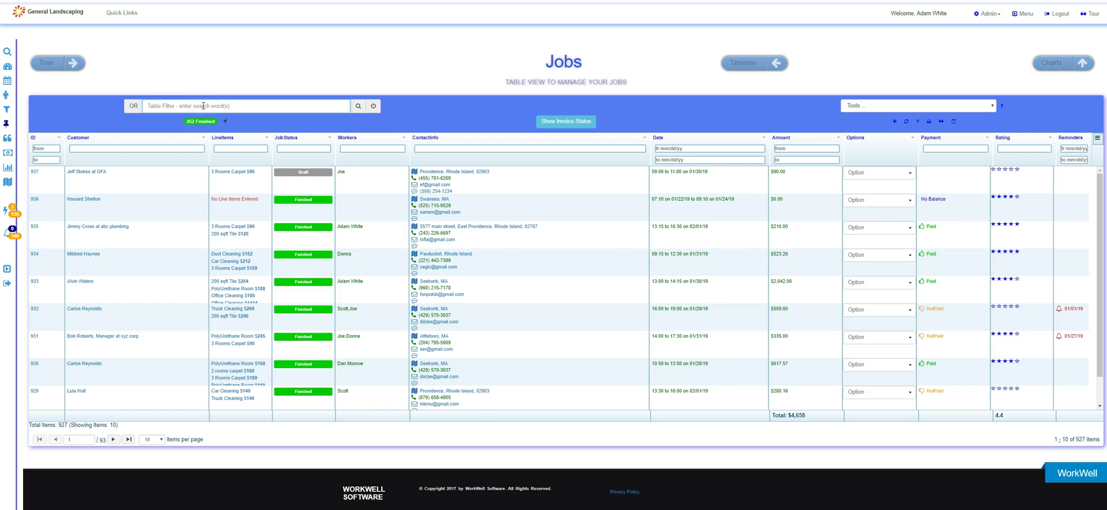
text(scott seekon)
key(BackSpace)
key(BackSpace)
text(konk)
text(carpe)
click(134, 106)
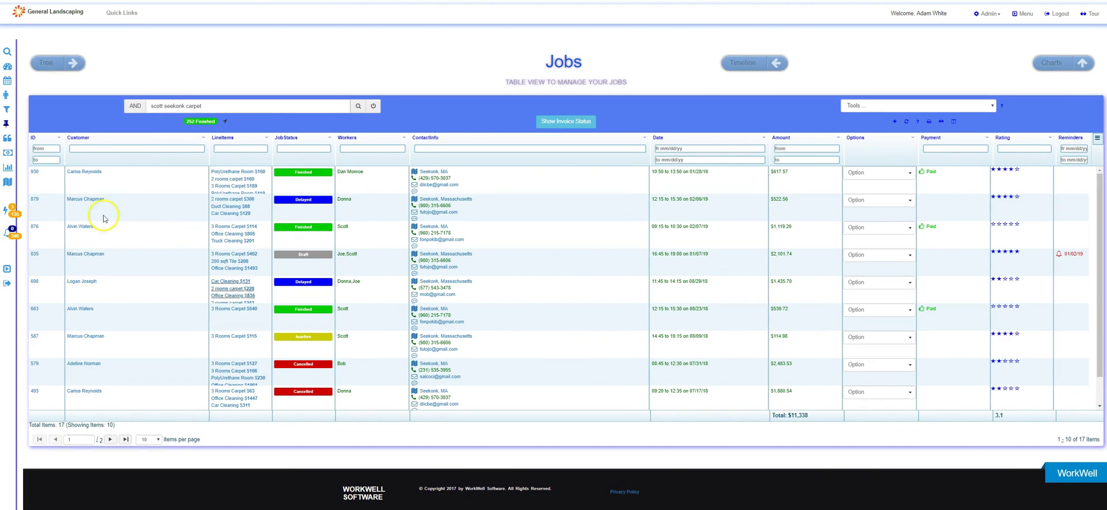
Step: Go through the Customers, Leads, Quotes and Expenses tables and examine their column filters and whole-table filter
click(9, 100)
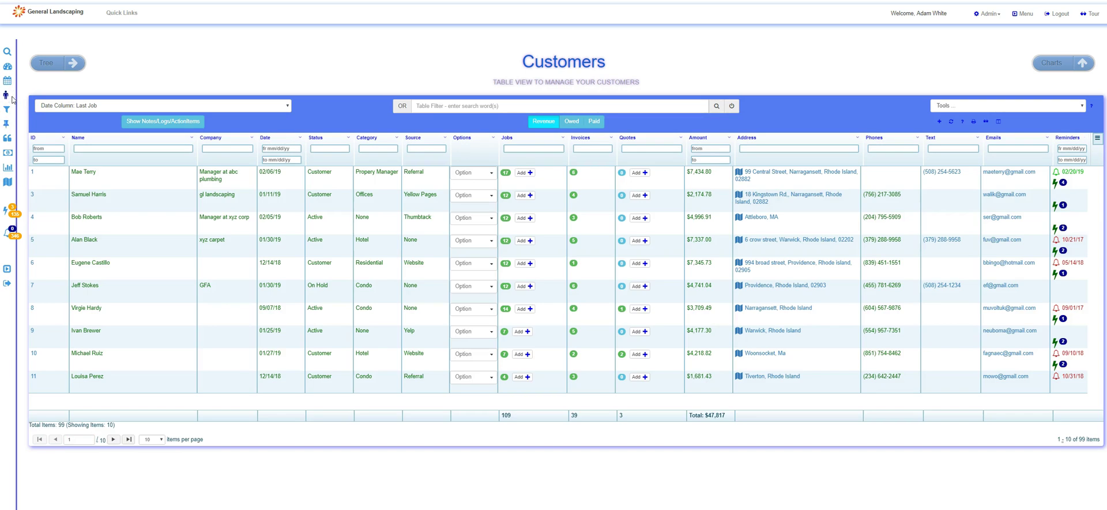
click(6, 110)
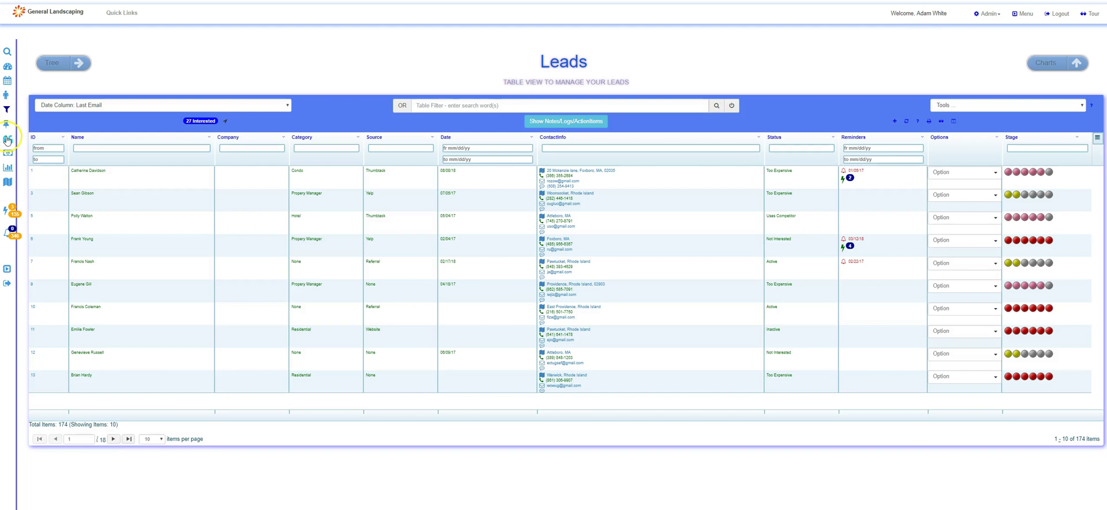
click(8, 139)
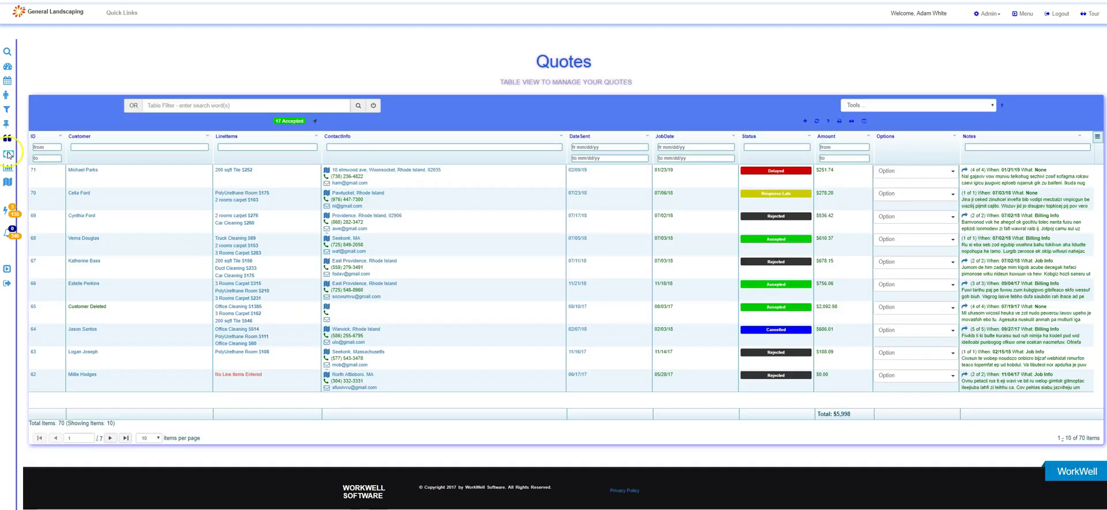
click(9, 154)
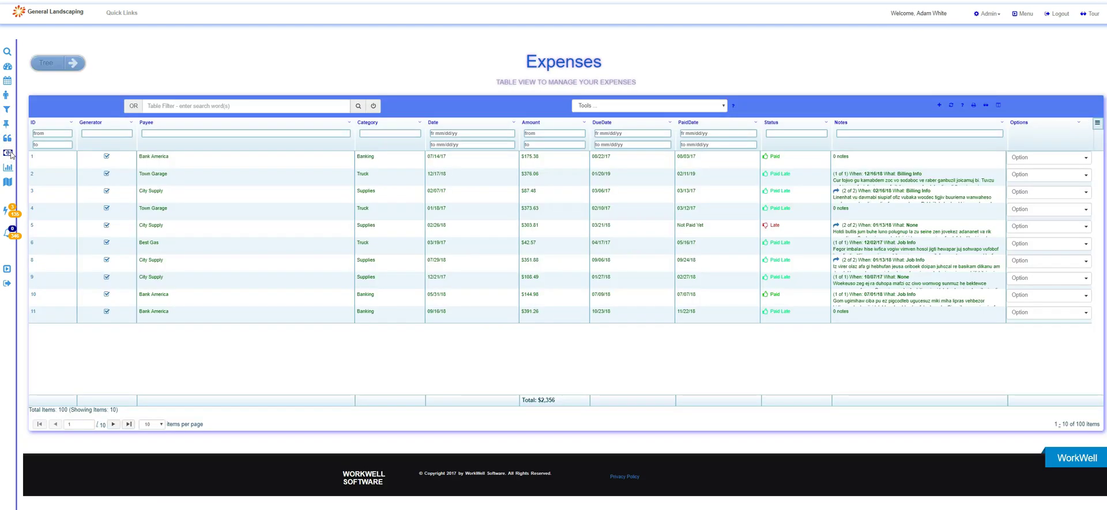
click(184, 133)
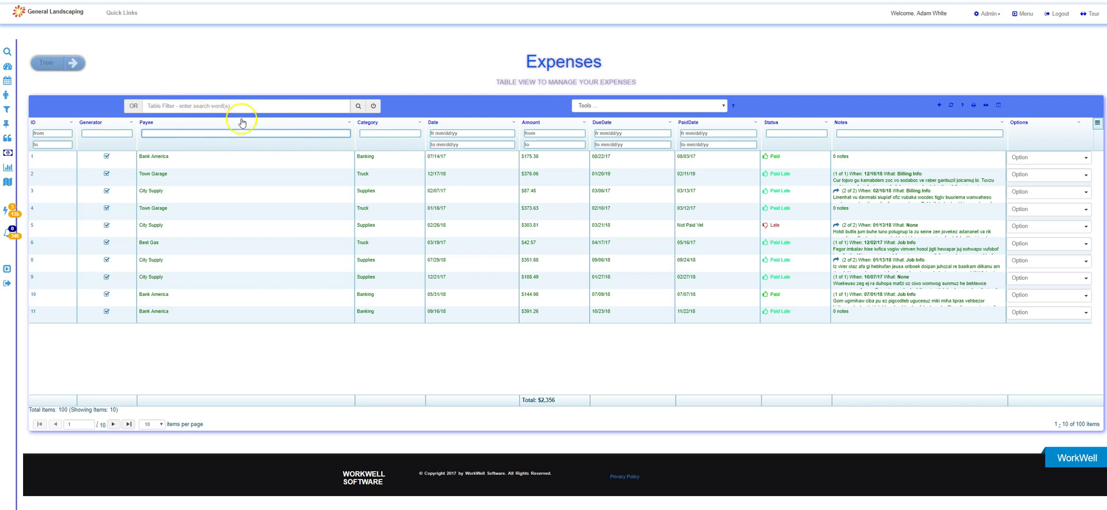
click(133, 106)
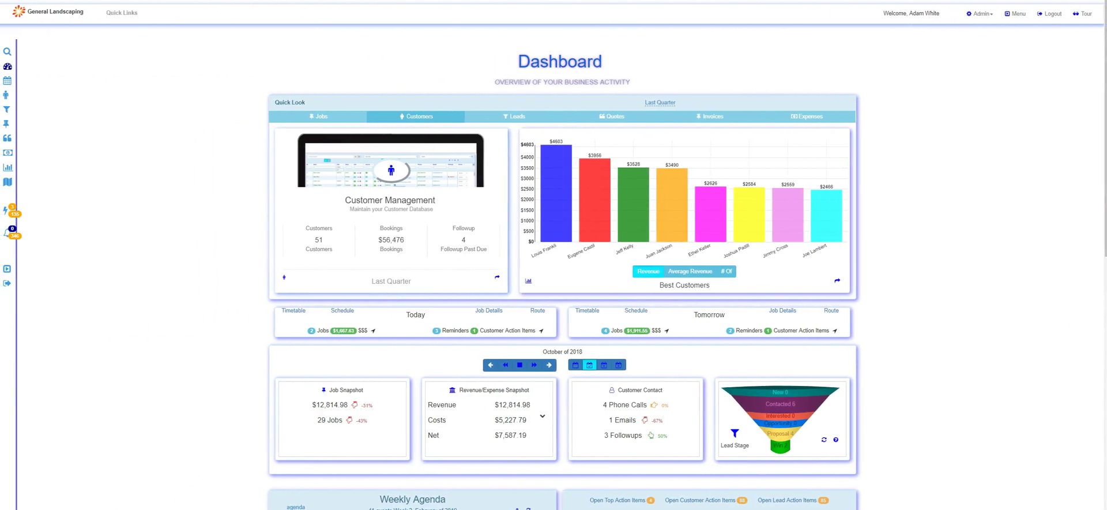
Step: Run a global search with a worker's first name as the keyword and "carpet" as the second keyword
click(7, 53)
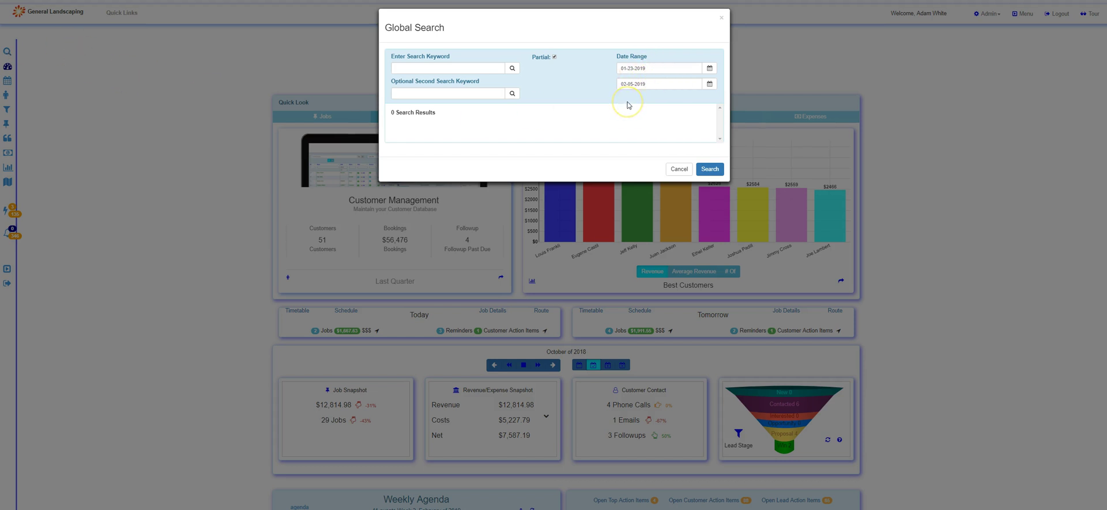
click(526, 152)
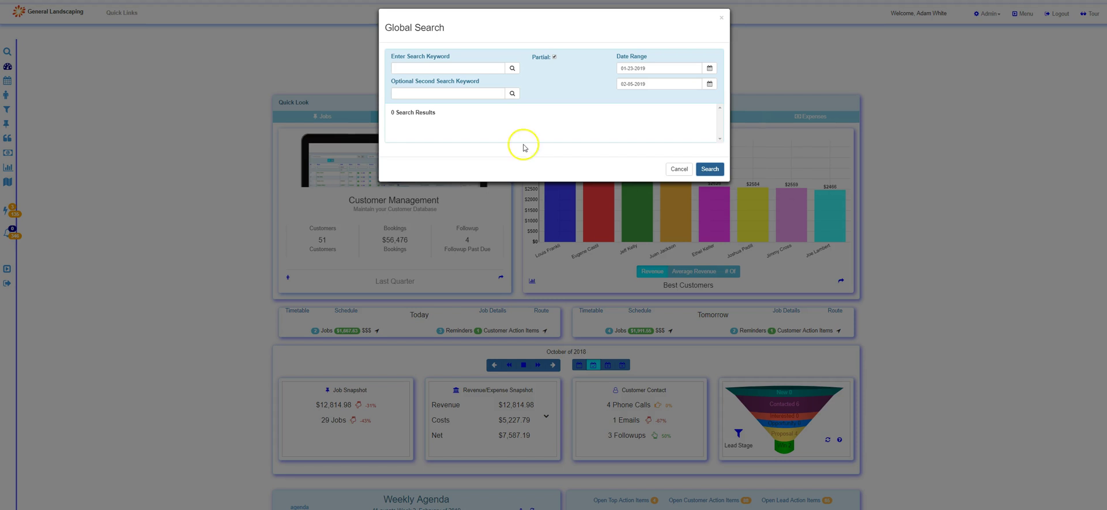
click(472, 69)
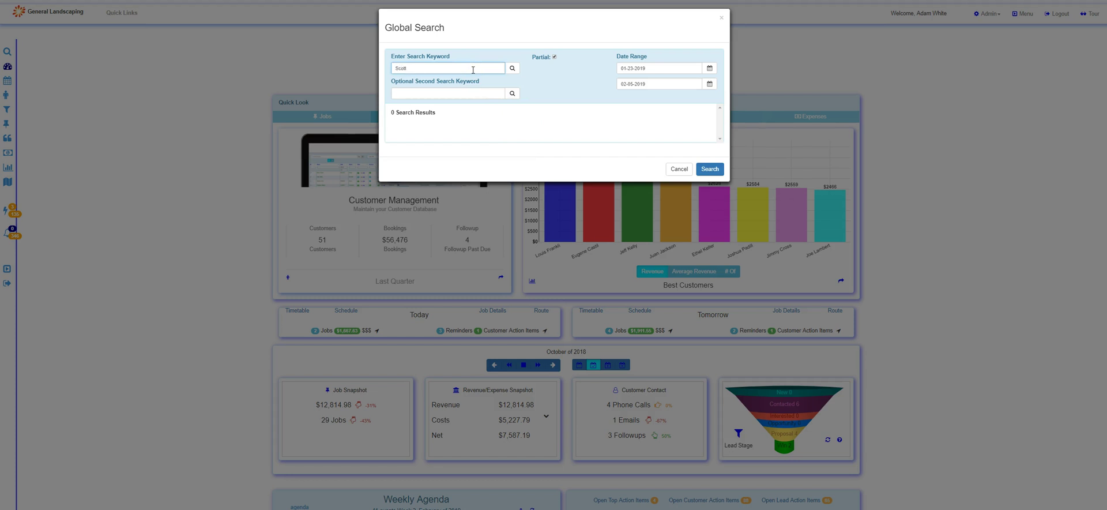
click(475, 93)
text(carpet)
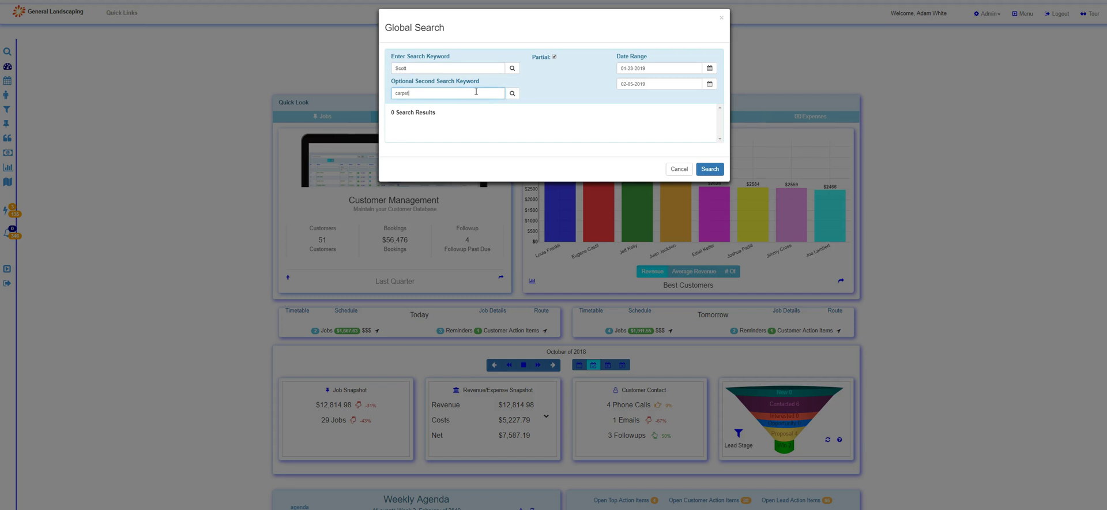
click(709, 169)
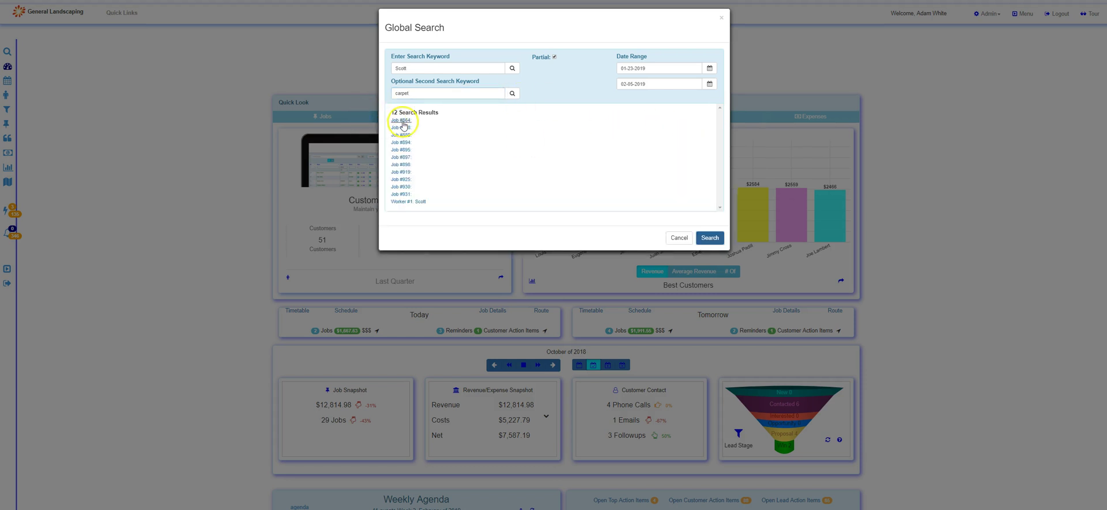
Step: Check the worker entry in the global search results, and open the fifth job listed there
click(409, 203)
click(423, 253)
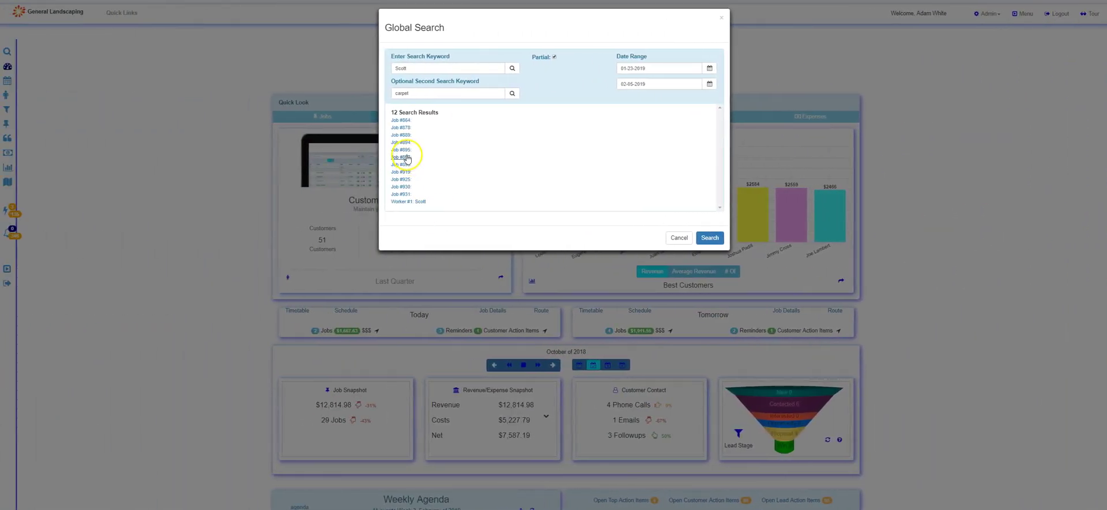
click(406, 149)
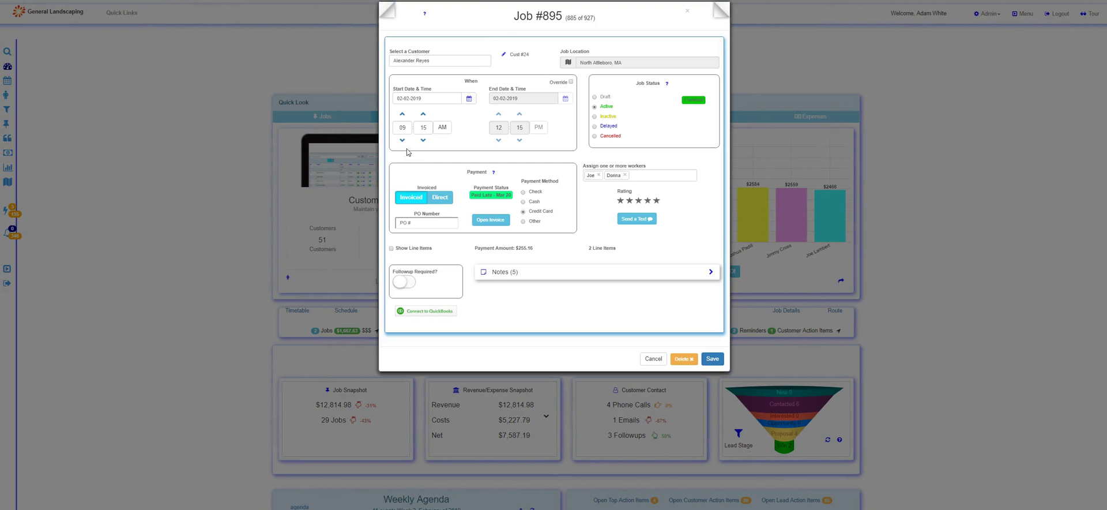